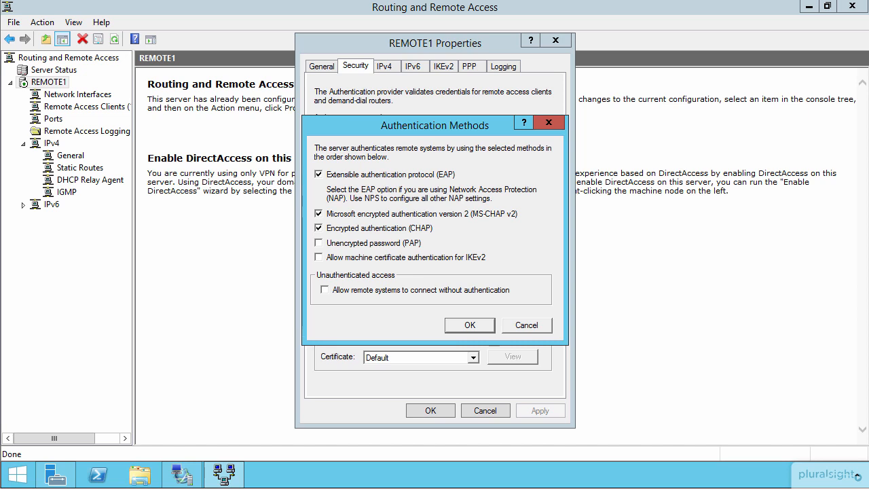
# - Cancel Authentication Methods unchanged and review the SSTP certificate binding, still set to Default
pyautogui.click(523, 324)
pyautogui.click(400, 357)
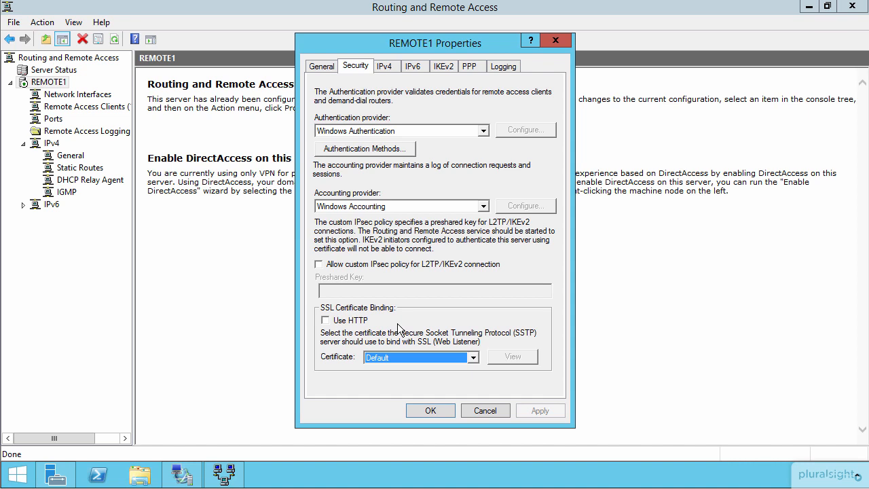
# - Launch IIS Manager from an 'iis' search, maximize it, and show REMOTE1's home page
pyautogui.press('super')
pyautogui.write('iis) Manager')
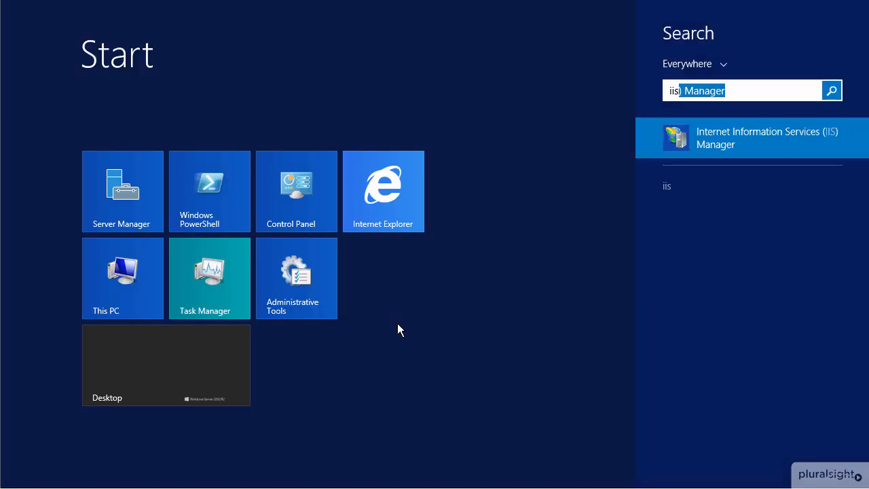
pyautogui.click(706, 133)
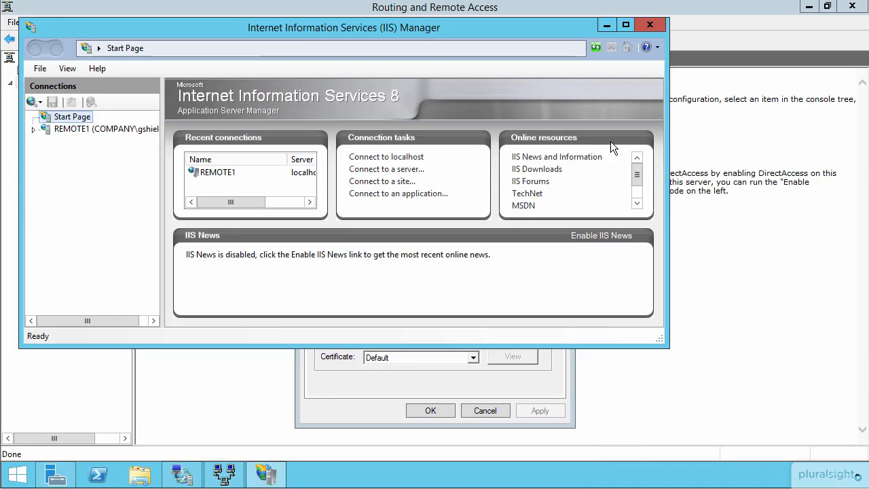
pyautogui.click(625, 25)
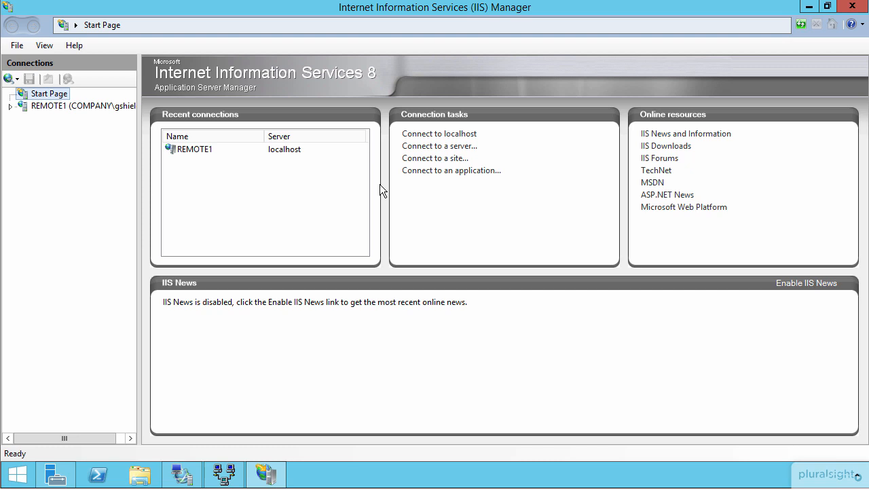
pyautogui.click(50, 107)
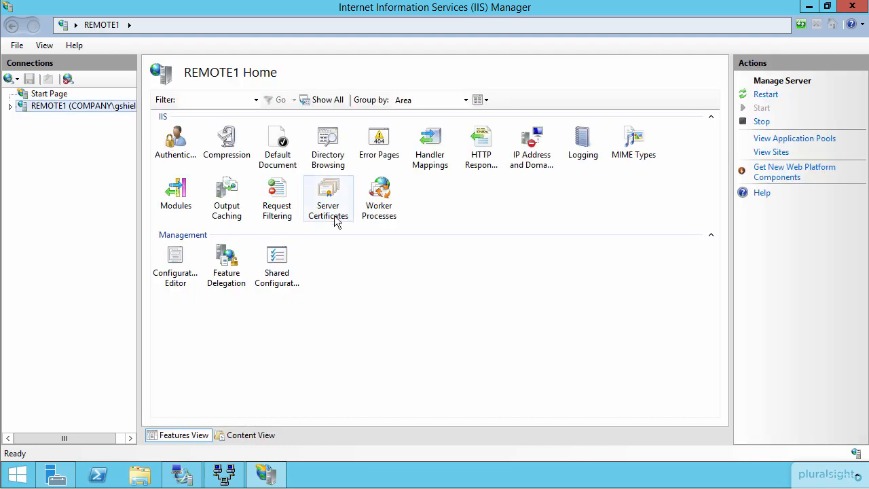
# - Open the Server Certificates feature on the REMOTE1 home page, which lists no certificates
pyautogui.doubleClick(329, 204)
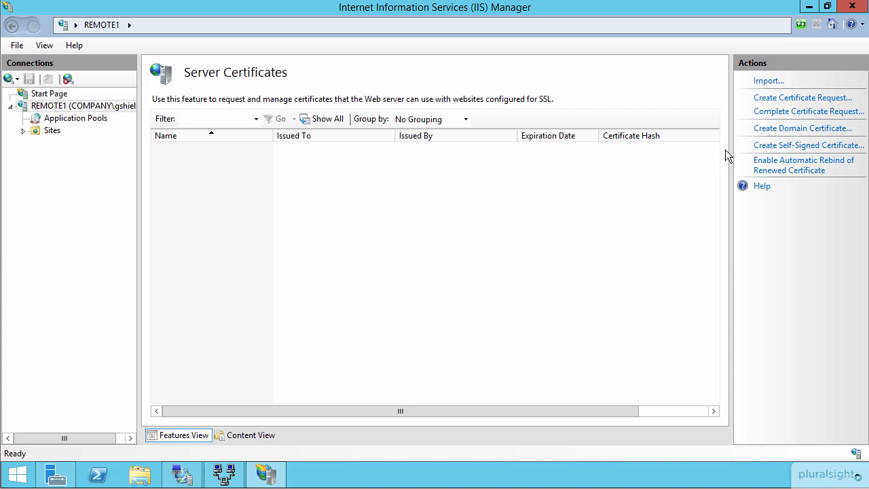
# - Request a domain certificate for remote1.company.pri with Pluralsight, OU, Denver, CO details
pyautogui.click(785, 129)
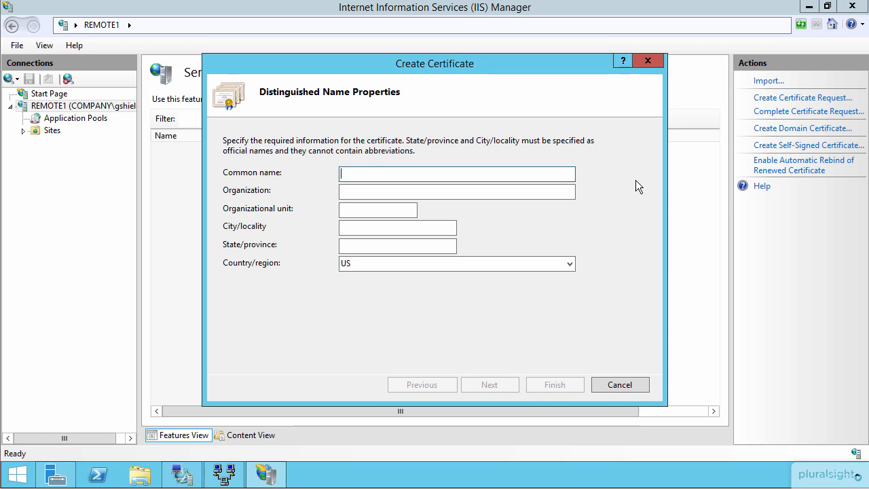
pyautogui.write('remote1.company.pri')
pyautogui.press('Tab')
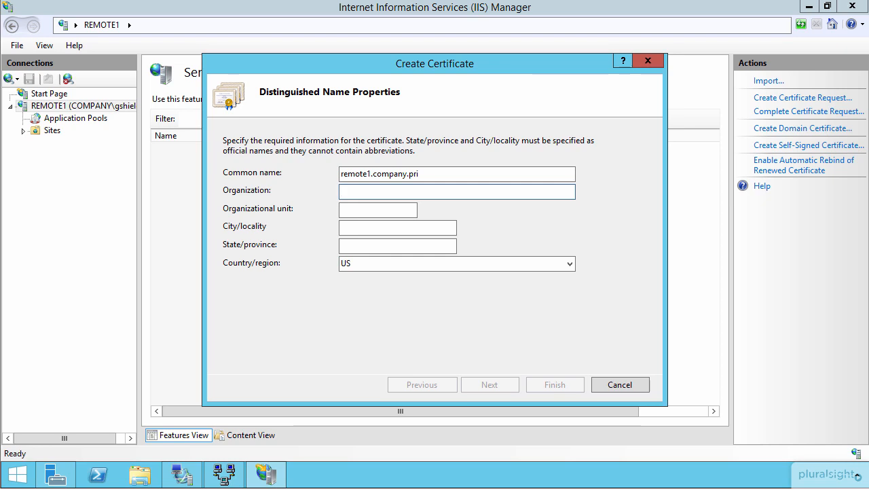
pyautogui.write('Pluralsight')
pyautogui.press('Tab')
pyautogui.write('OU')
pyautogui.press('Tab')
pyautogui.write('Denver')
pyautogui.press('Tab')
pyautogui.write('CO')
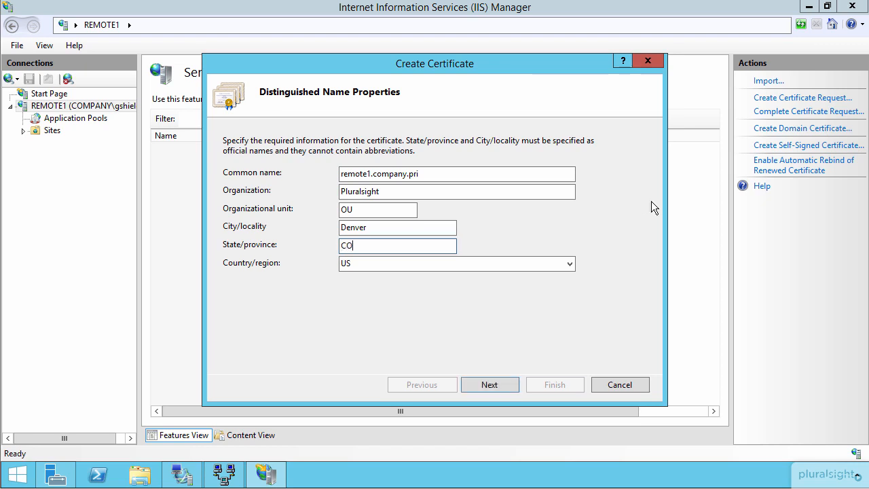
pyautogui.click(492, 385)
# - Have company-DC-CA sign the certificate, name it Remote1-RRAS, and select it in the list
pyautogui.click(600, 192)
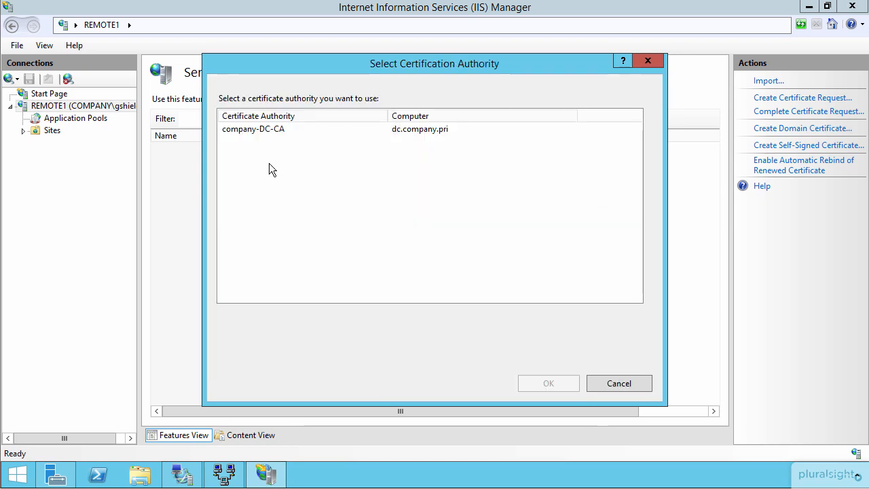
pyautogui.click(253, 132)
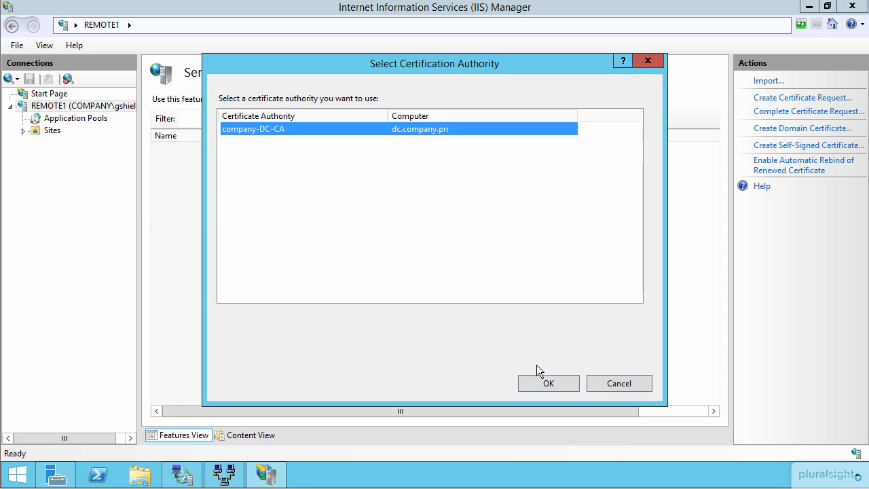
pyautogui.click(547, 381)
pyautogui.click(230, 245)
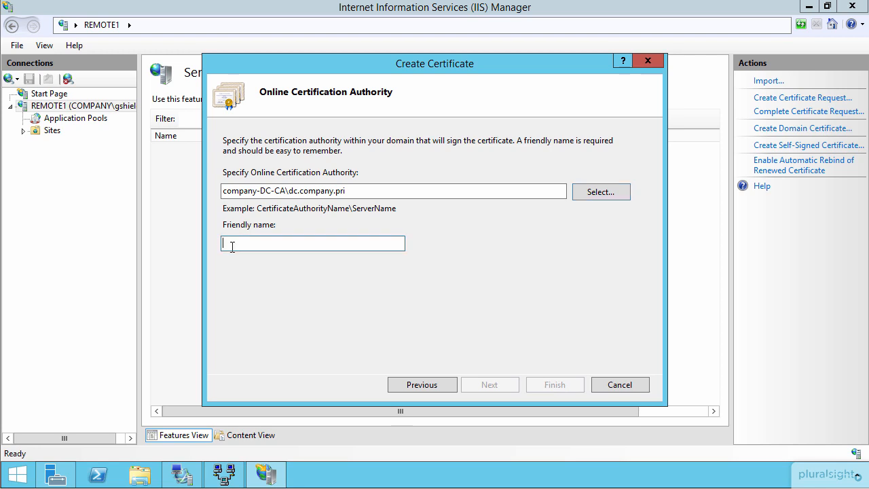
pyautogui.write('Rem')
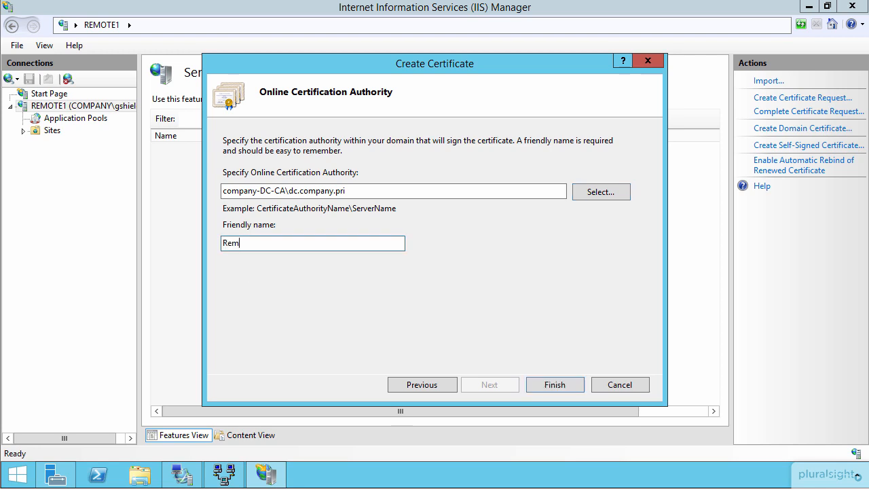
pyautogui.write('ote1-RRAS')
pyautogui.click(555, 384)
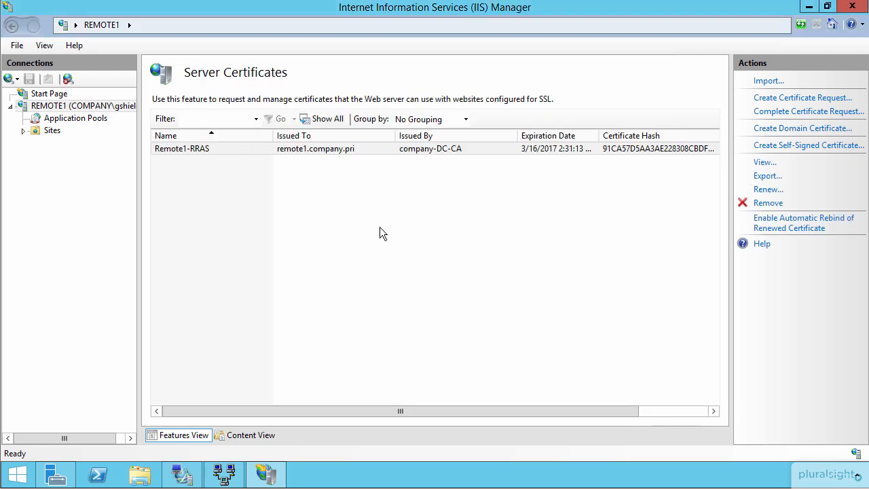
pyautogui.click(332, 149)
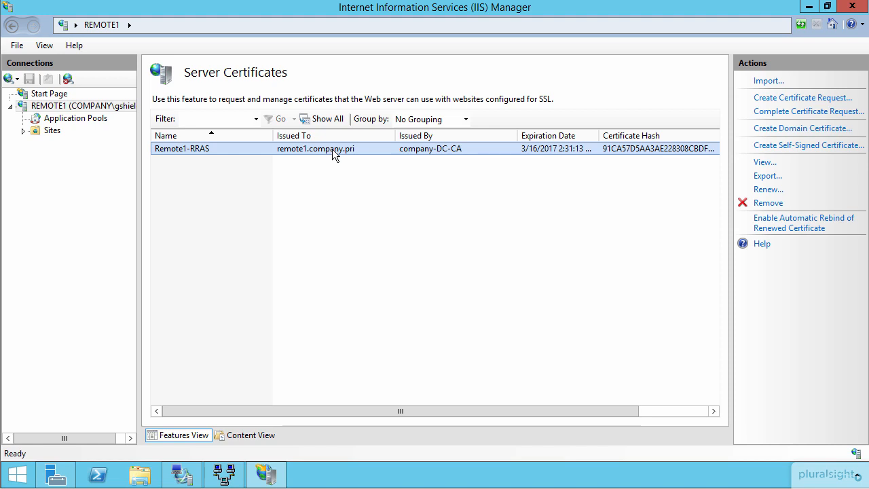
# - Minimize IIS Manager and close REMOTE1 Properties, leaving the SSTP certificate at Default
pyautogui.click(808, 6)
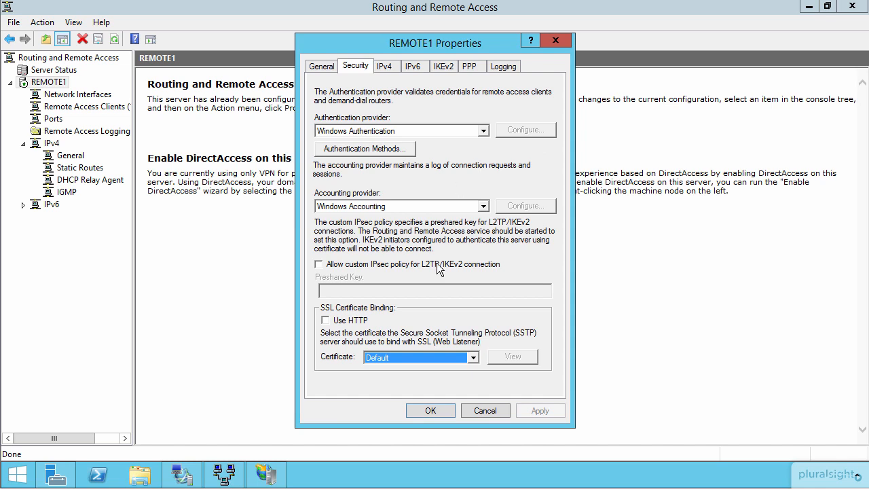
pyautogui.click(394, 356)
pyautogui.click(390, 369)
pyautogui.click(429, 412)
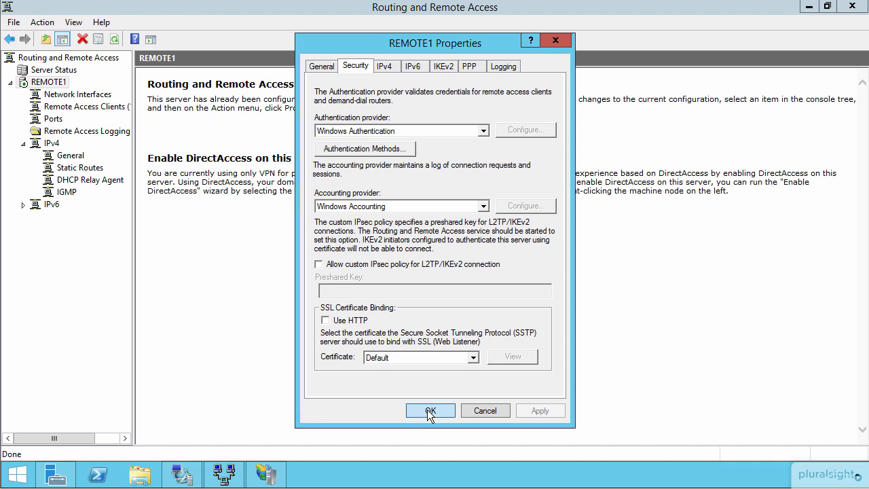
# - Reopen REMOTE1's Security settings, bind SSTP to remote1.company.pri, and restart the router
pyautogui.rightClick(43, 82)
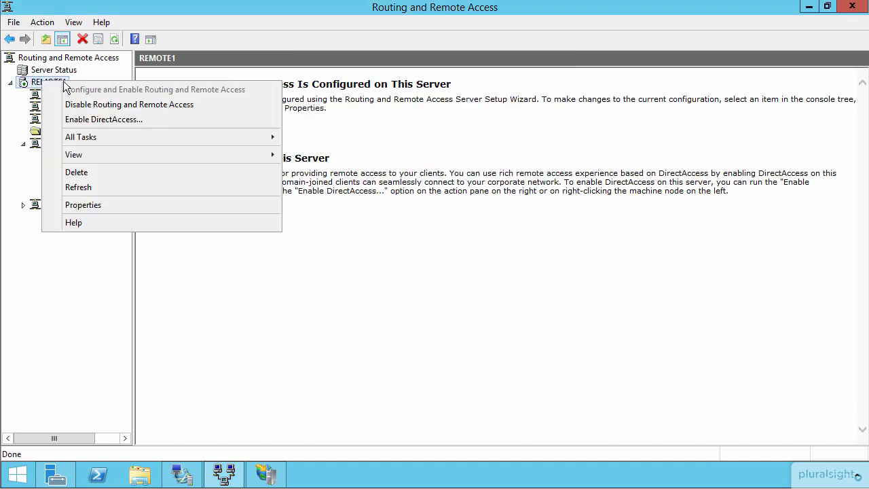
pyautogui.click(82, 205)
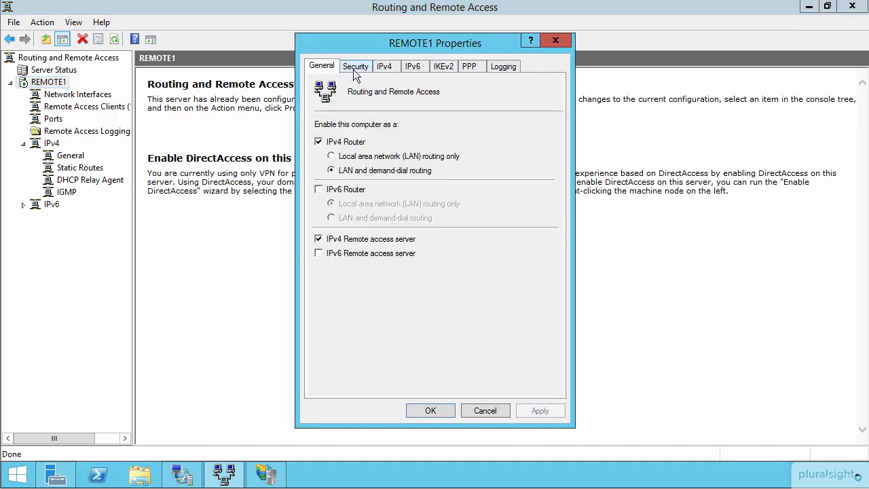
pyautogui.click(355, 71)
pyautogui.click(415, 363)
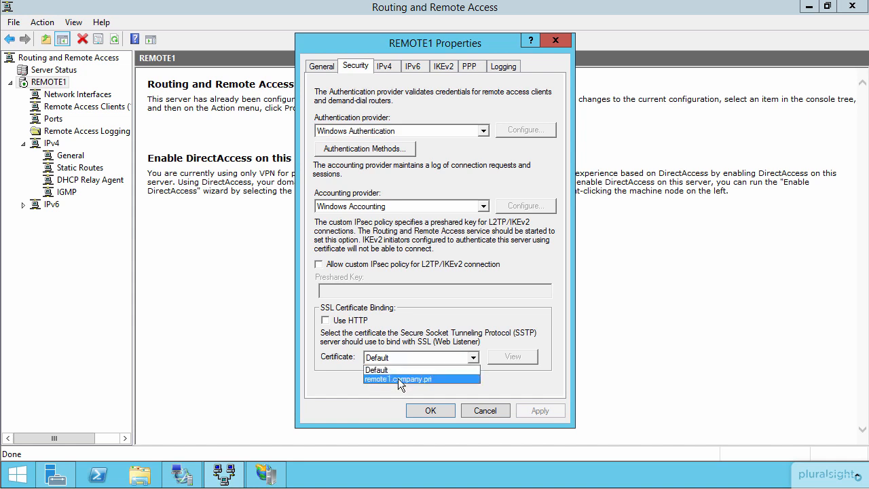
pyautogui.click(398, 379)
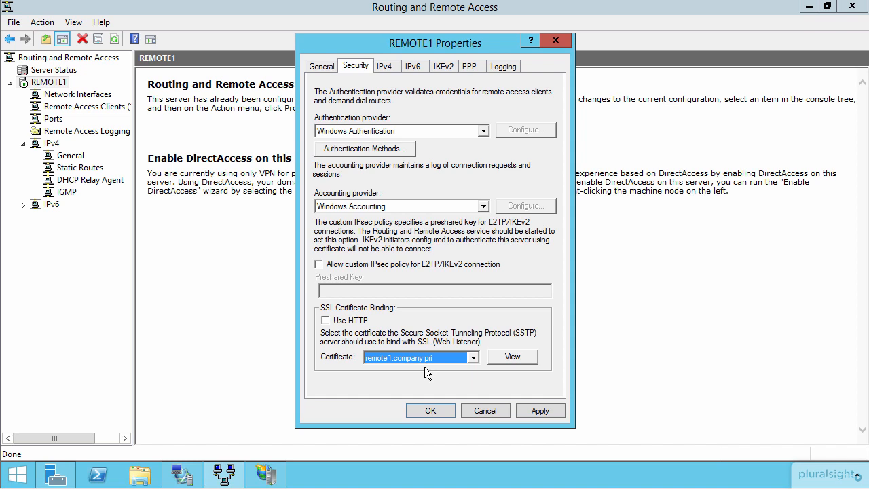
pyautogui.click(431, 409)
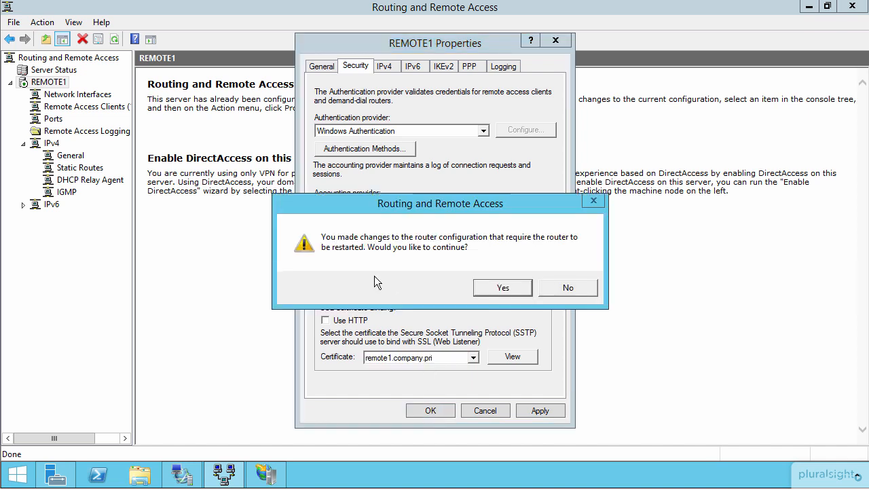
pyautogui.click(492, 291)
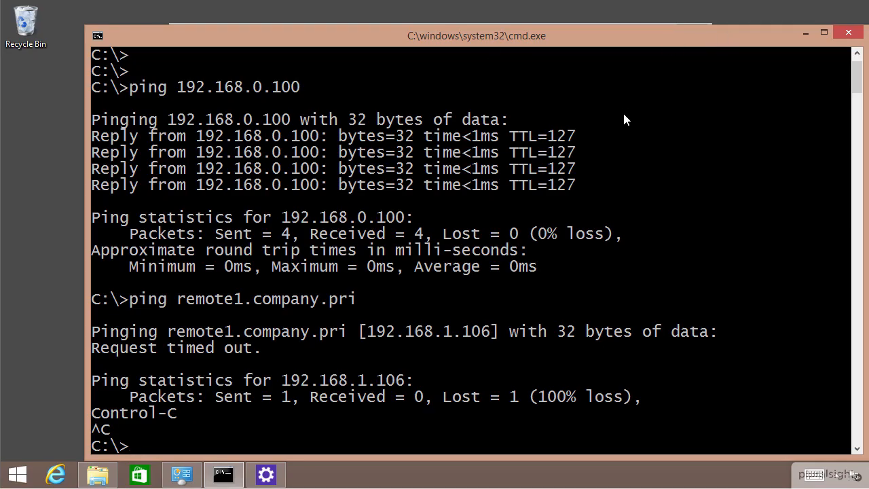
# - Clear the console with cls, then open the hosts file from C:\windows\system32\drivers\etc
pyautogui.write('cls')
pyautogui.press('Return')
pyautogui.press('Return')
pyautogui.press('Return')
pyautogui.press('Return')
pyautogui.press('Return')
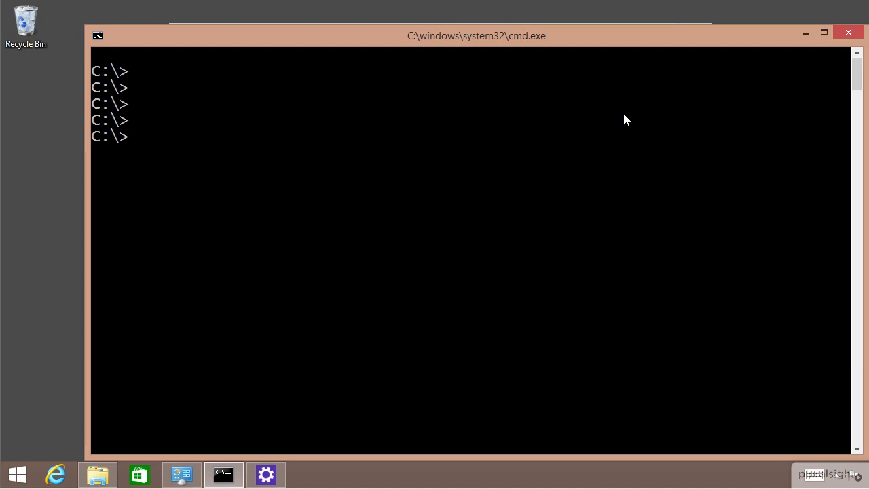
pyautogui.click(98, 473)
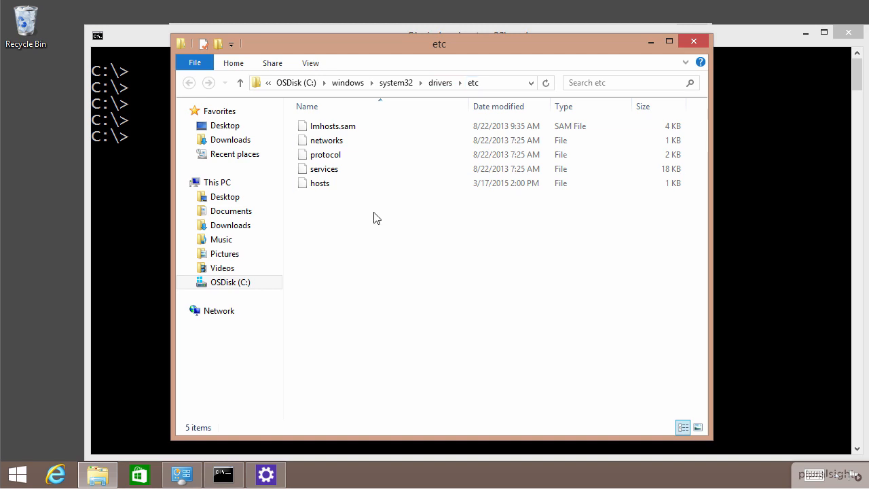
pyautogui.click(319, 188)
pyautogui.doubleClick(319, 188)
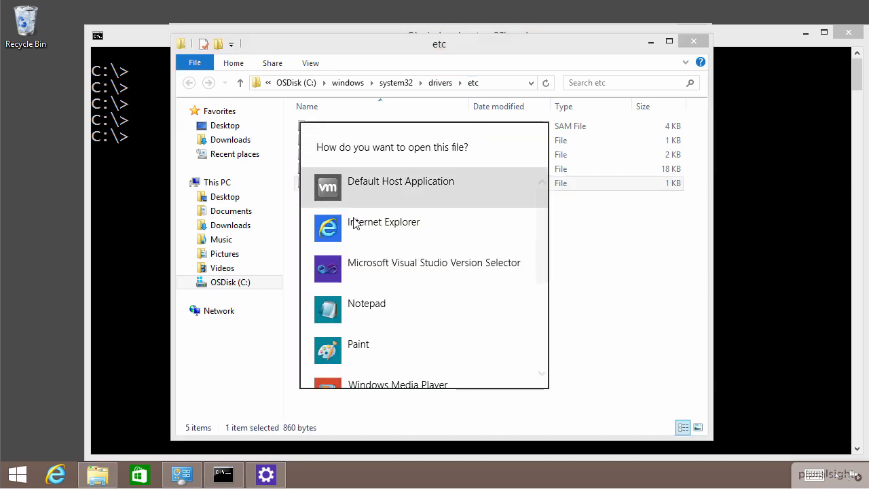
# - View hosts in Notepad, confirm the 192.168.1.106 remote1.company.pri entry, then close Notepad and Explorer
pyautogui.click(367, 311)
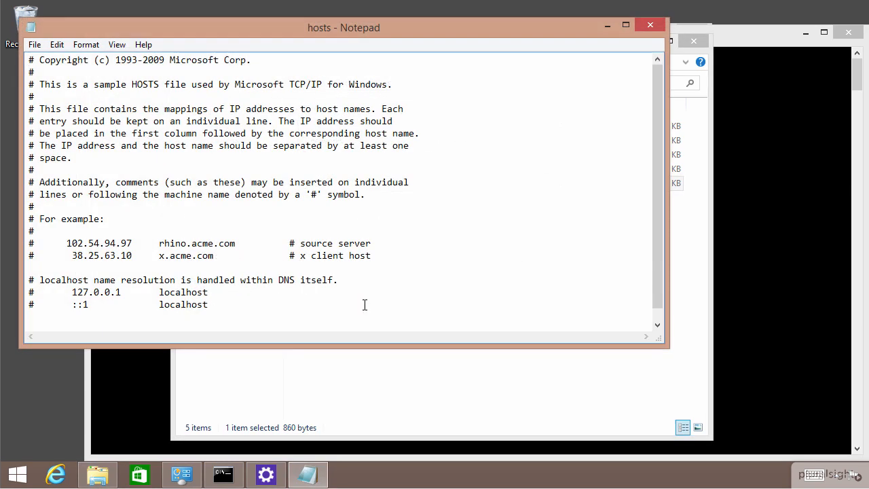
pyautogui.scroll(-1, 295, 270)
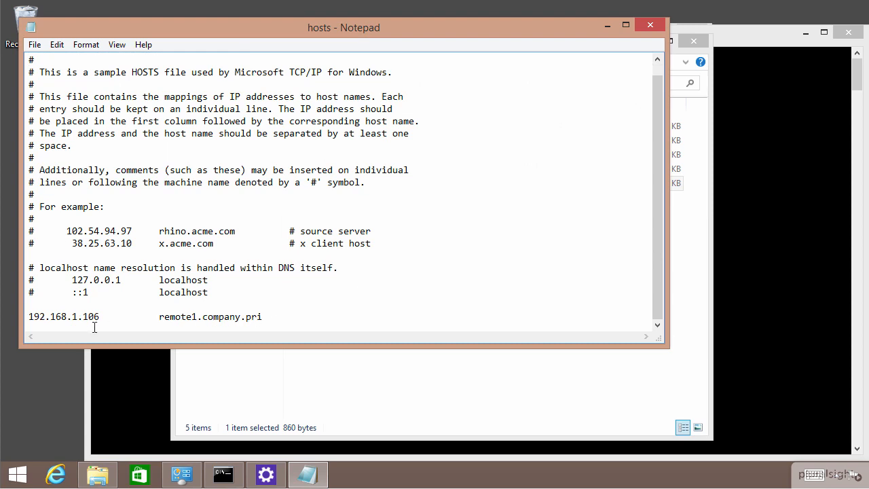
pyautogui.moveTo(103, 316); pyautogui.dragTo(20, 307)
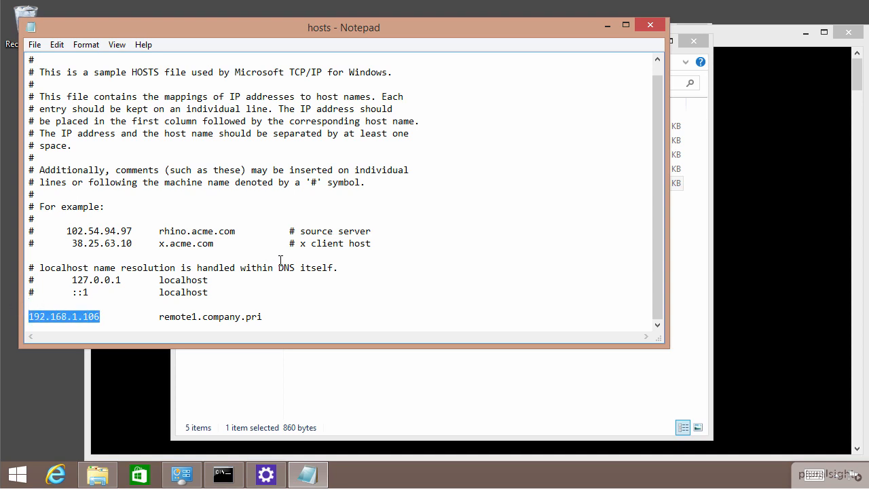
pyautogui.click(649, 24)
pyautogui.click(651, 42)
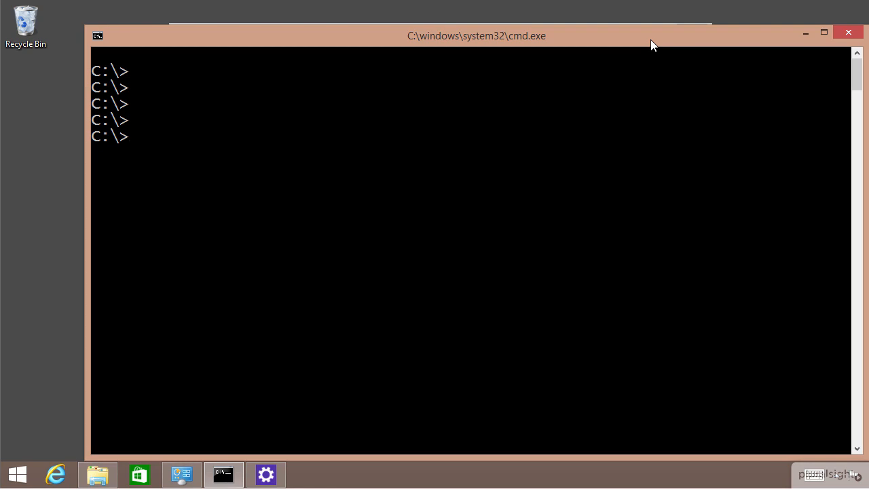
# - Ping remote1.company.pri, stop it after timing out, and bring up Network Connections settings
pyautogui.write('ping remote1.')
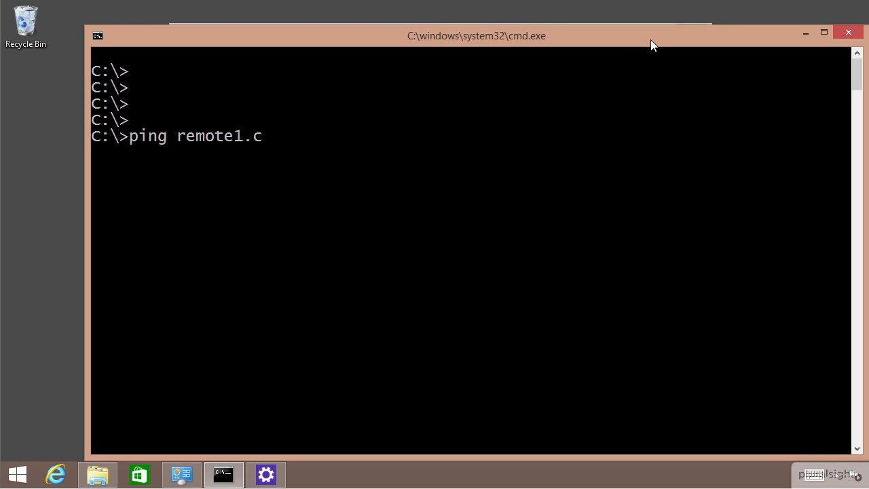
pyautogui.write('company.pri')
pyautogui.press('Return')
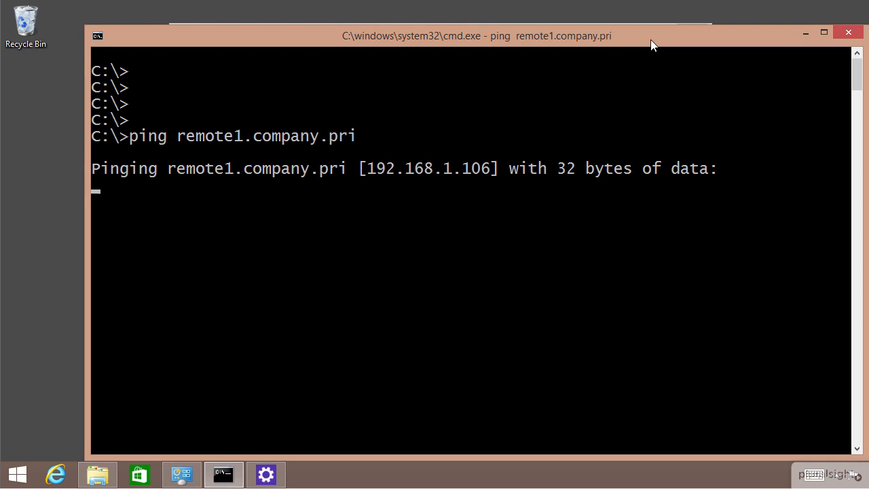
pyautogui.hotkey('ctrl', 'c')
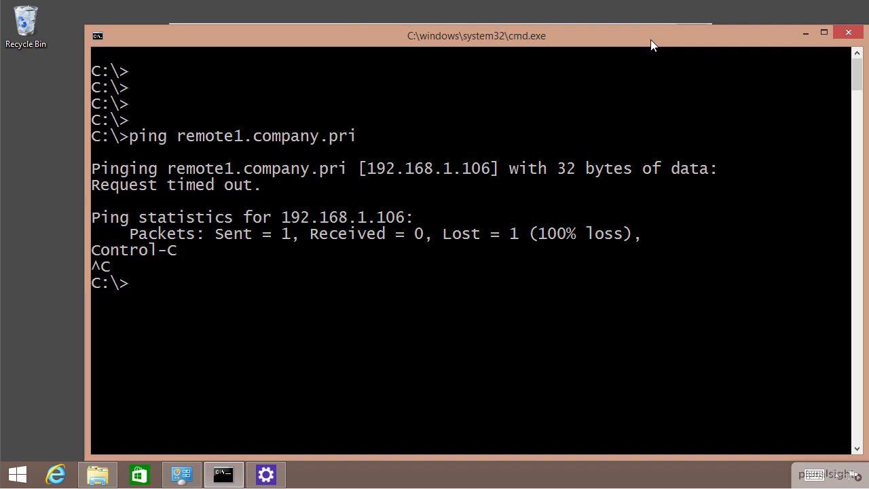
pyautogui.click(277, 474)
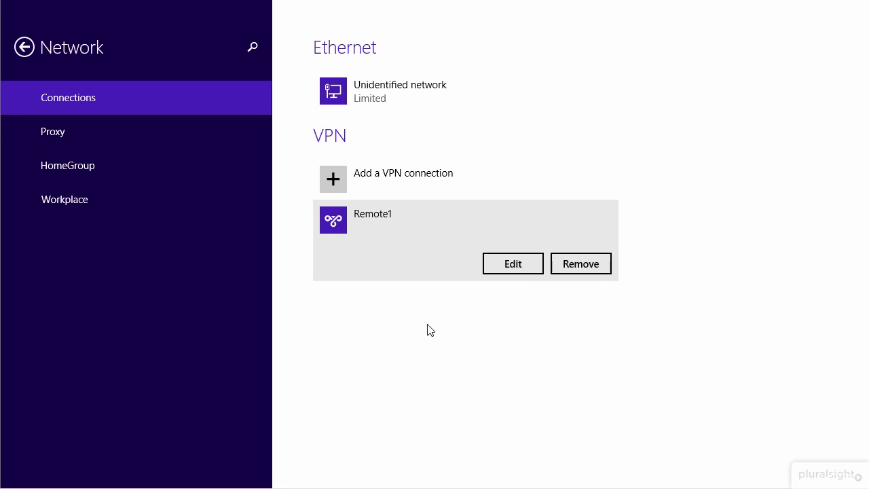
# - Add a Microsoft VPN with connection name and server both remote1.company.pri
pyautogui.click(332, 182)
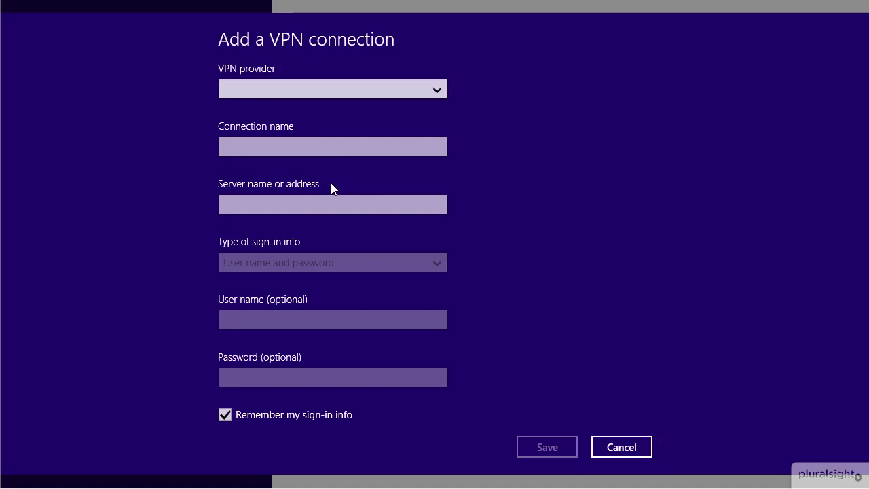
pyautogui.click(306, 85)
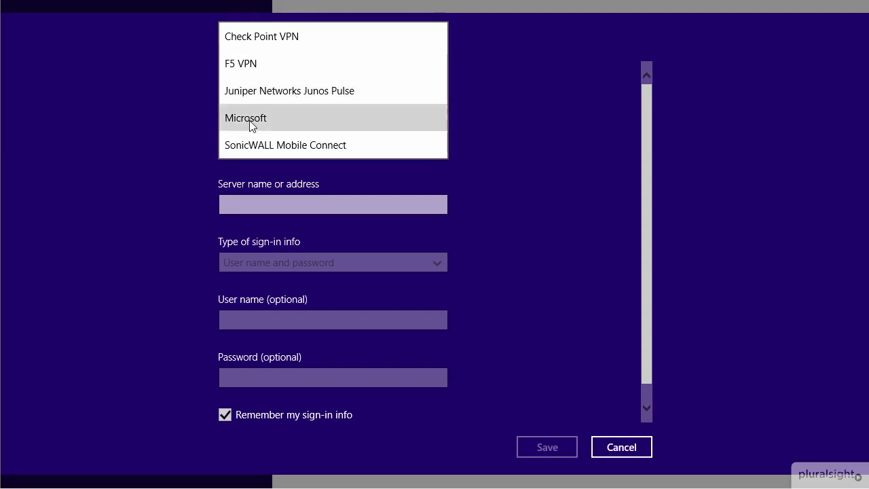
pyautogui.click(251, 122)
pyautogui.click(265, 145)
pyautogui.write('remote1.company.pri')
pyautogui.hotkey('ctrl', 'shift', 'Left')
pyautogui.hotkey('ctrl', 'shift', 'Left')
pyautogui.hotkey('ctrl', 'shift', 'Left')
pyautogui.hotkey('ctrl', 'shift', 'Left')
pyautogui.hotkey('ctrl', 'shift', 'Left')
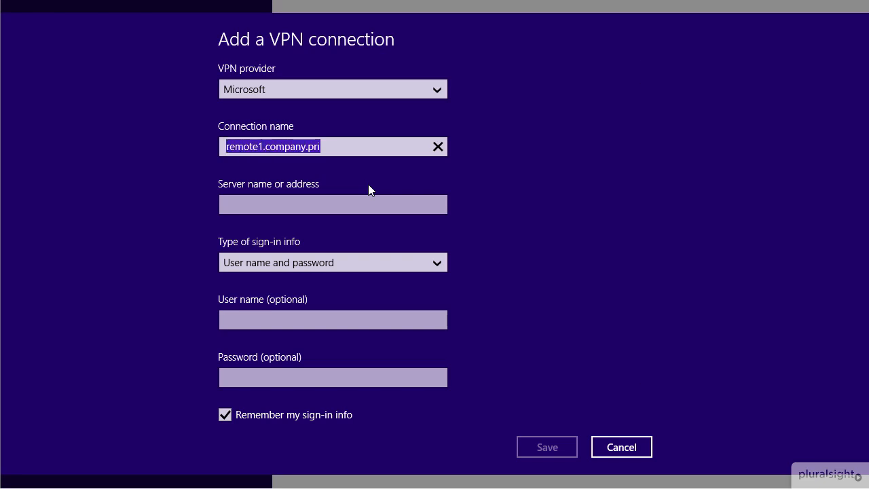
pyautogui.hotkey('ctrl', 'c')
pyautogui.press('Tab')
pyautogui.hotkey('ctrl', 'v')
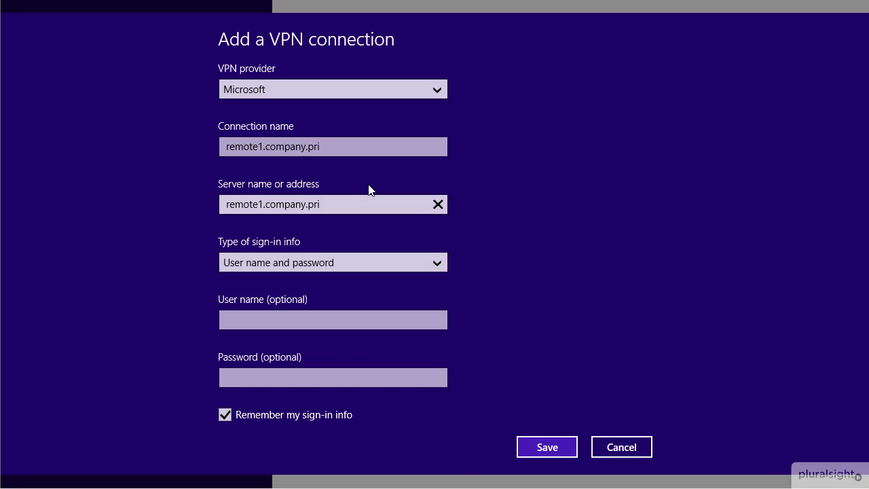
# - Enter the domain user name and account password, then save the VPN connection
pyautogui.press('Tab')
pyautogui.press('Tab')
pyautogui.write('company\\gshields')
pyautogui.press('Tab')
pyautogui.write('•••••••••')
pyautogui.click(542, 450)
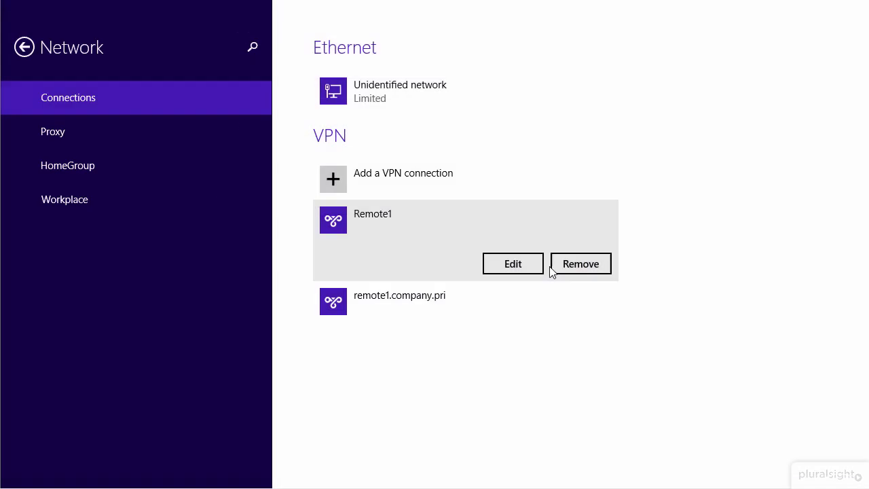
# - Connect the remote1.company.pri VPN from the Settings charm's network list
pyautogui.press('super+c')
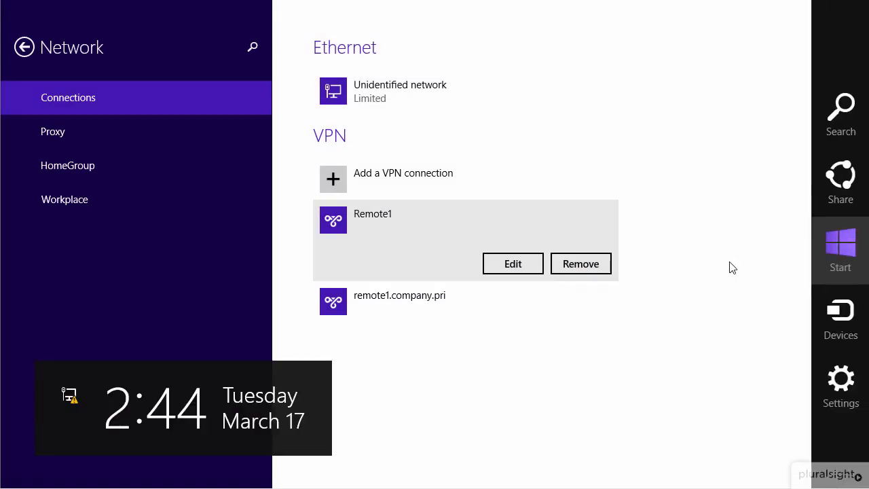
pyautogui.click(842, 387)
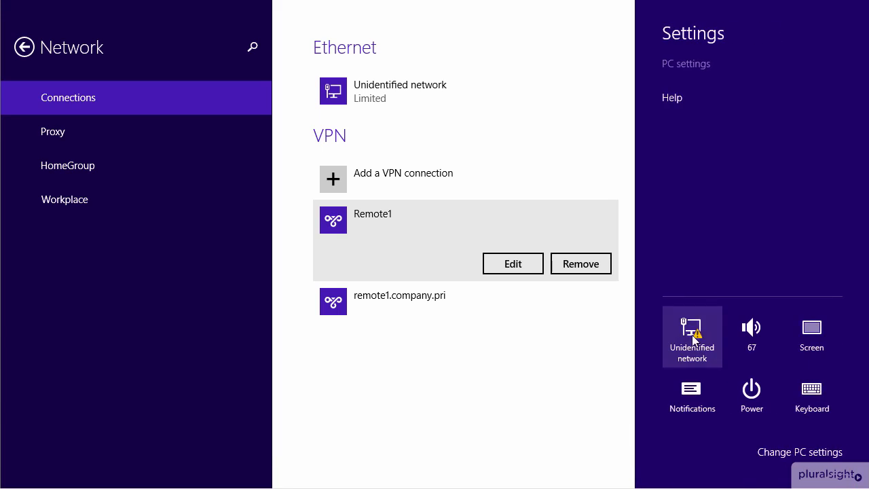
pyautogui.click(692, 331)
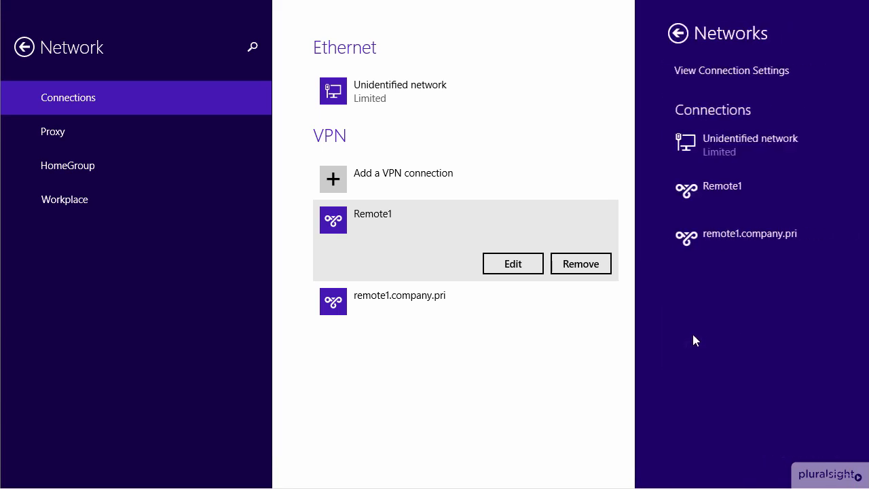
pyautogui.click(715, 240)
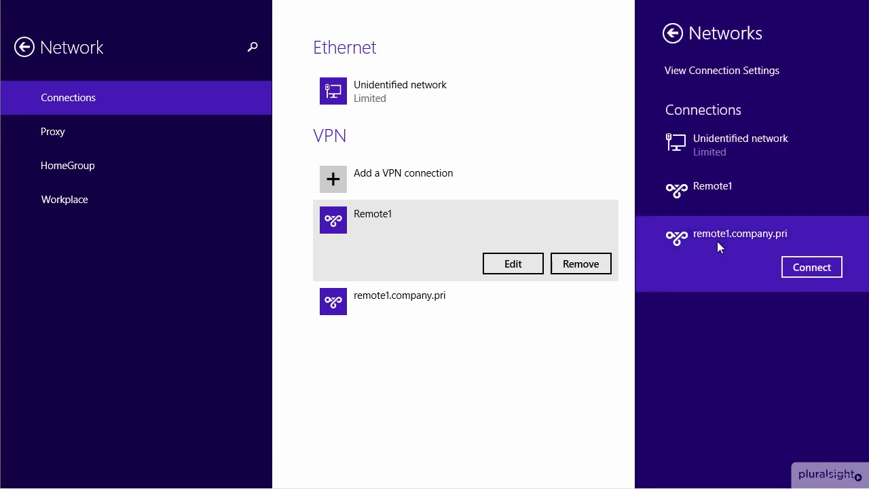
pyautogui.click(810, 269)
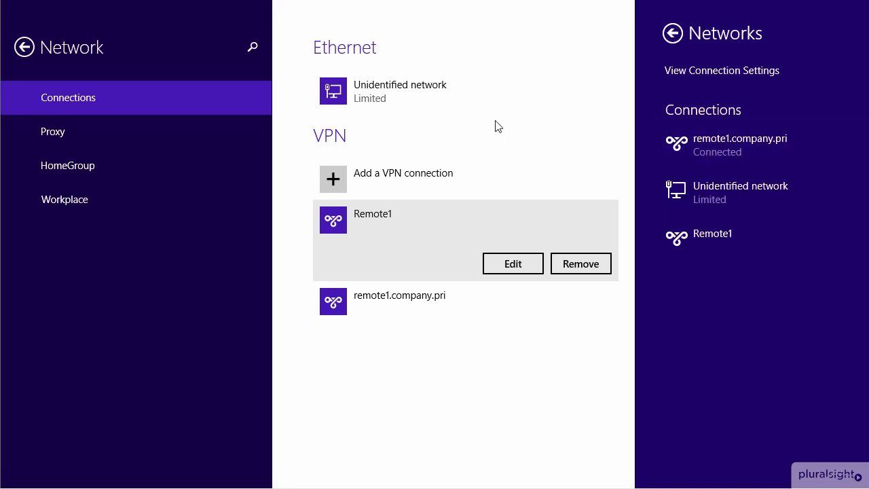
# - Ping dc.company.pri from the command window to confirm it replies
pyautogui.hotkey('alt', 'Tab')
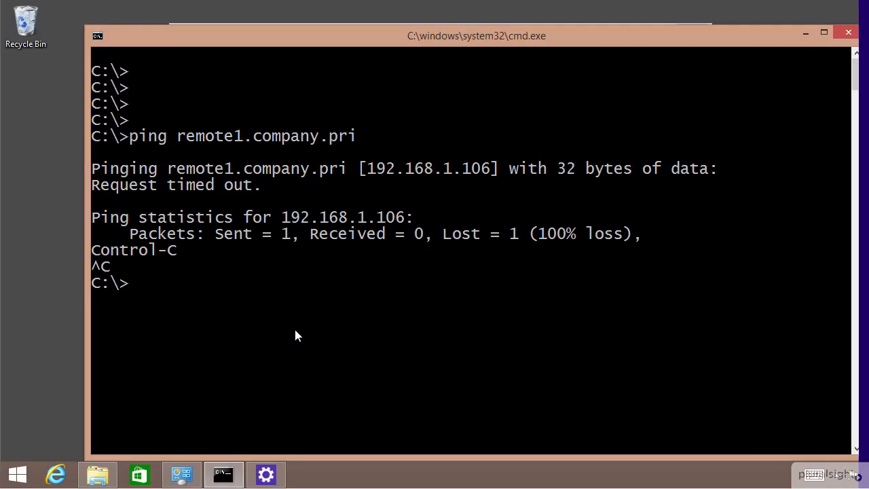
pyautogui.write('ping dc.company.pri')
pyautogui.press('Return')
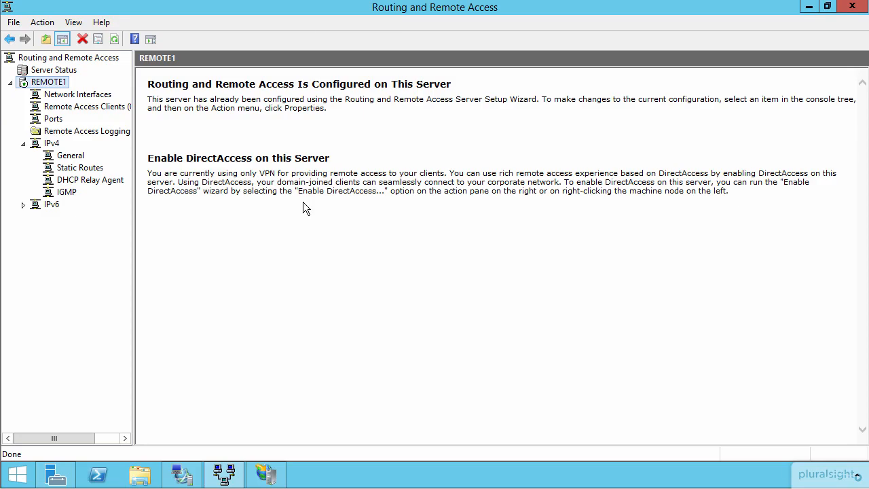
# - Show REMOTE1's Ports list and select the active WAN Miniport (IKEv2) port VPN2-127
pyautogui.click(53, 120)
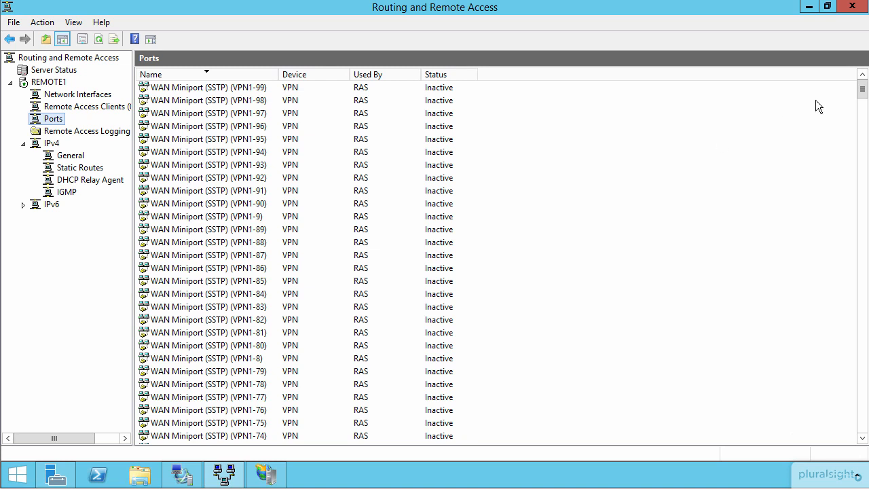
pyautogui.click(862, 275)
pyautogui.moveTo(862, 275); pyautogui.dragTo(855, 411)
pyautogui.click(362, 234)
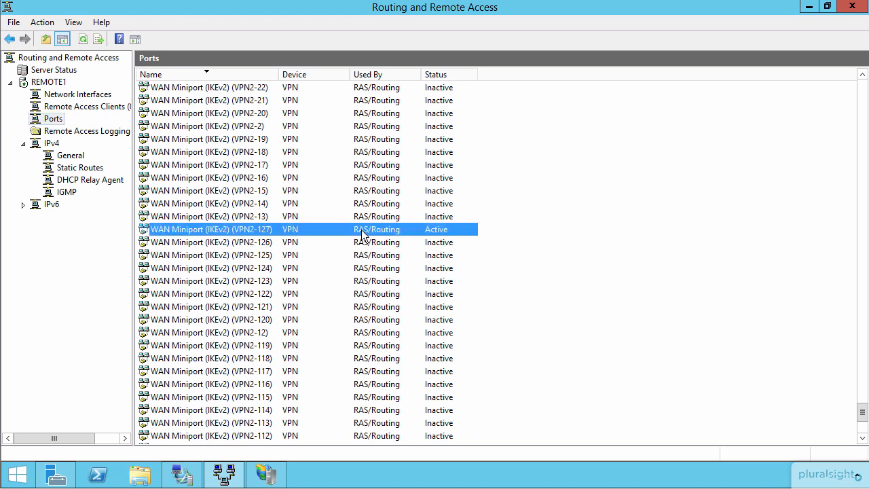